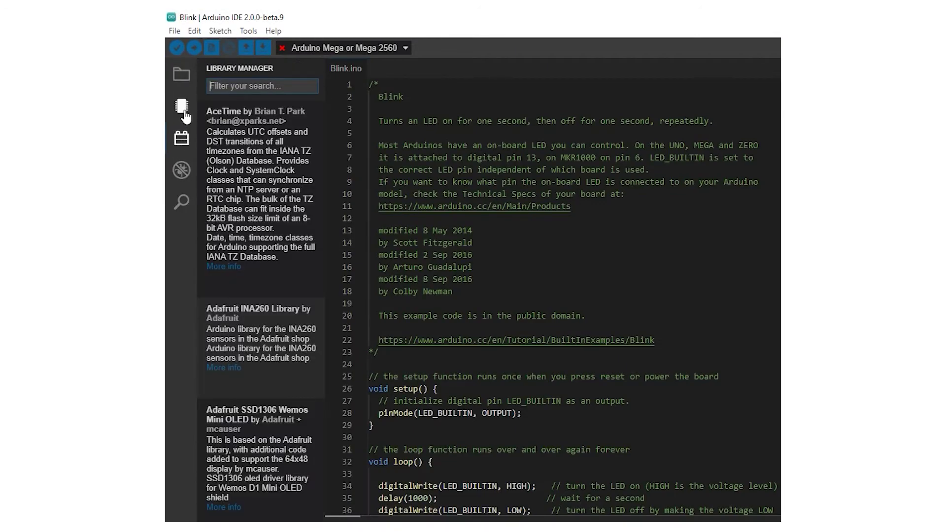
Show the Sketchbook's local list of sketches saved on this computer
left_click(181, 75)
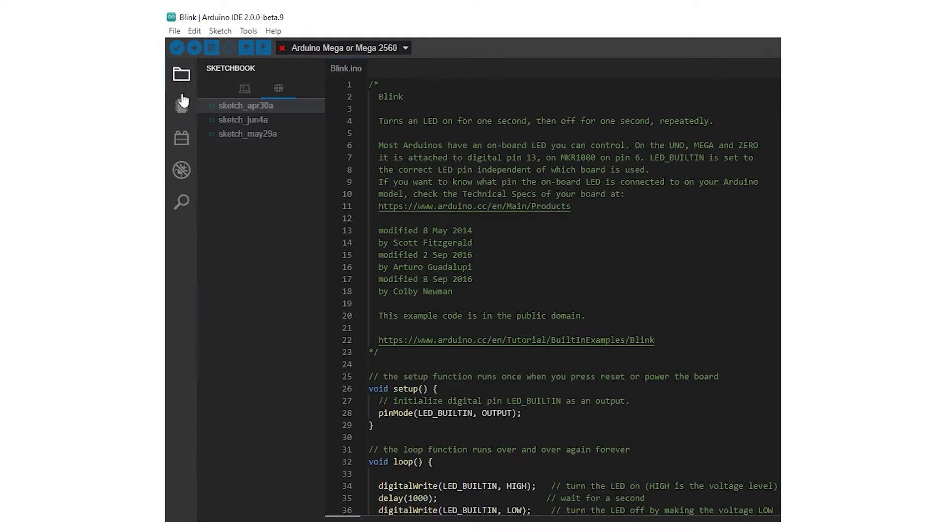
left_click(182, 104)
left_click(181, 75)
left_click(240, 90)
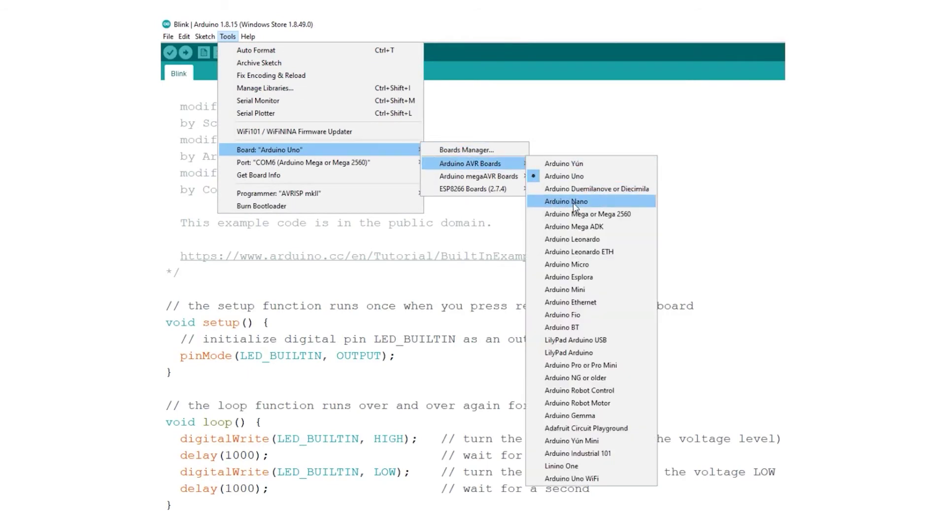
Target the Arduino Mega 2560 on upload port COM6 in IDE 1.8.15
key("Escape")
key("Escape")
key("Escape")
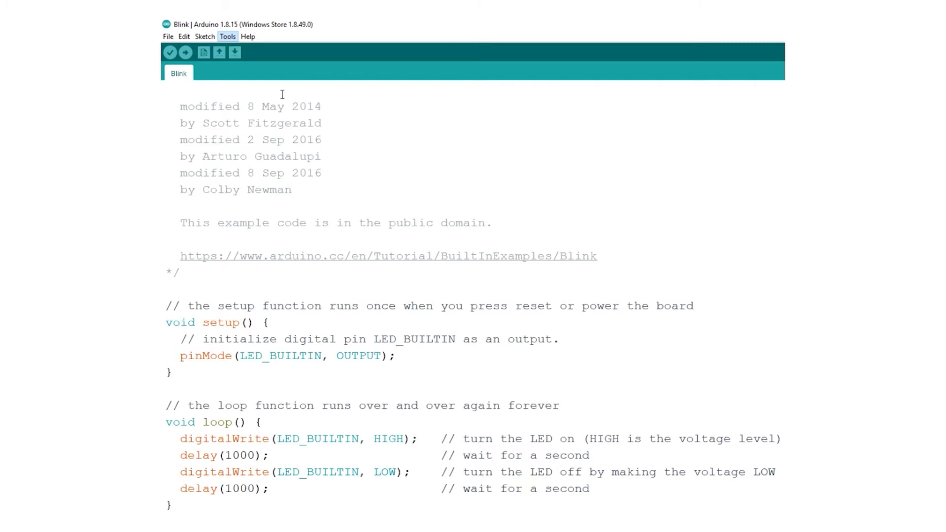
left_click(231, 40)
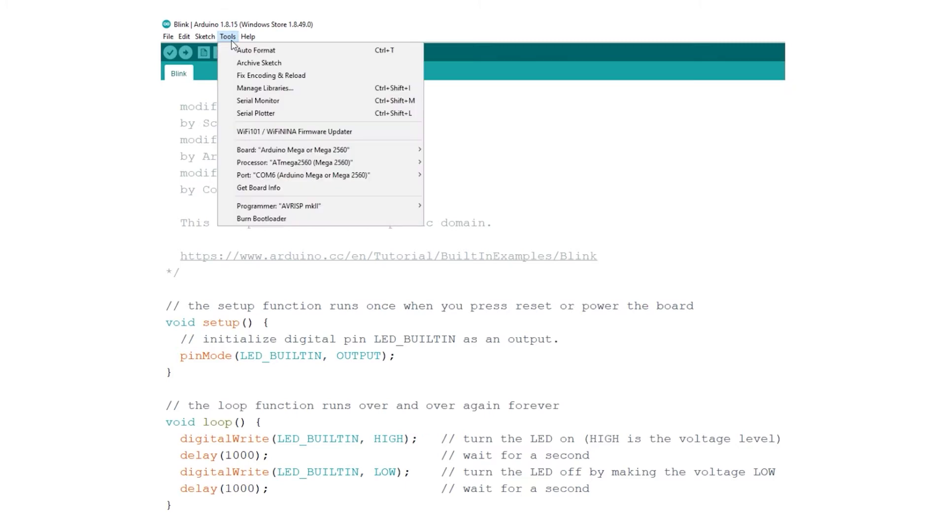
mouse_move(303, 175)
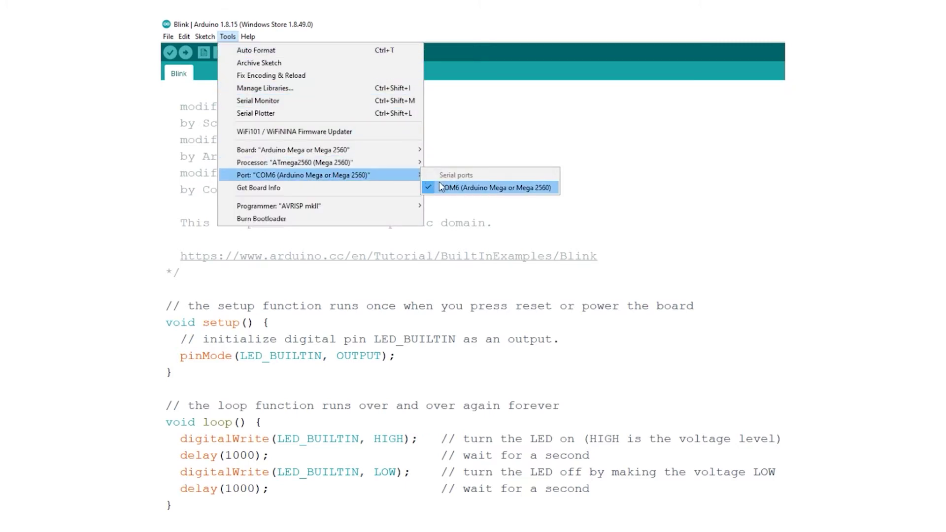
left_click(445, 188)
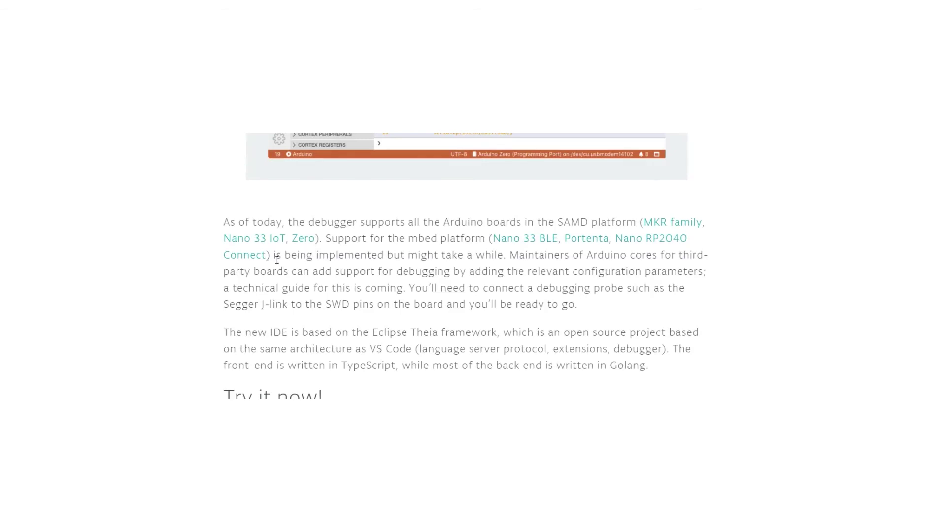
Highlight 'is being implemented but might take a while' in the blog article
left_click_drag(276, 257, 502, 257)
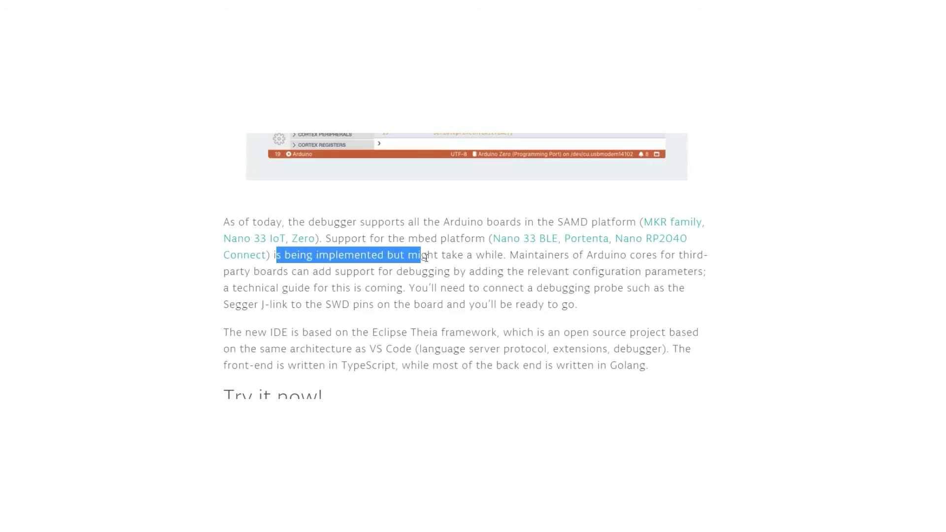